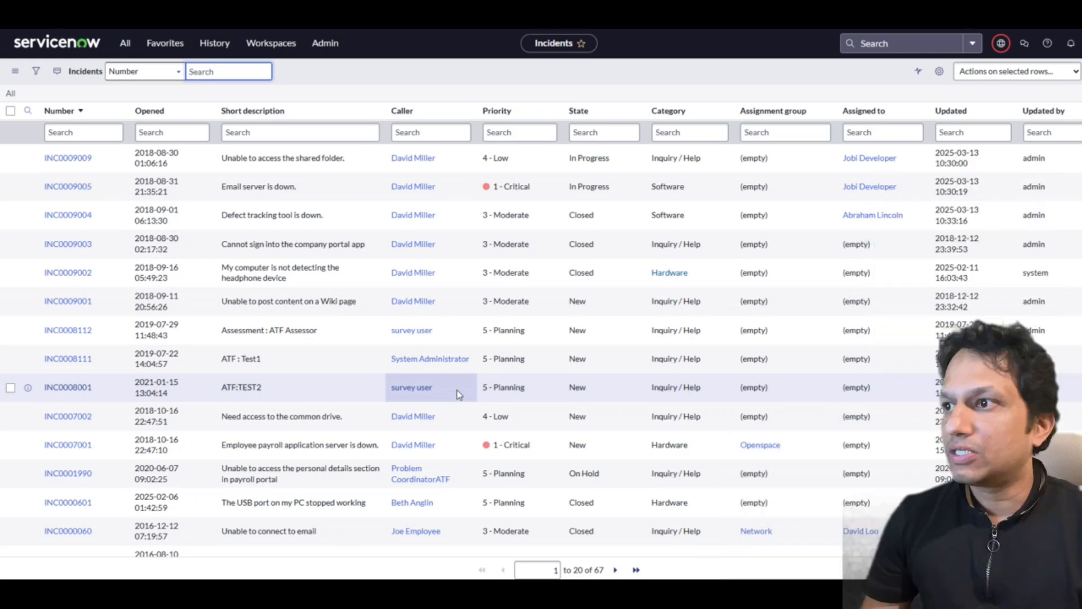
Check the total incident count, view the user record of the newest incident's assignee to see their manager, and return to the list
double_click(599, 570)
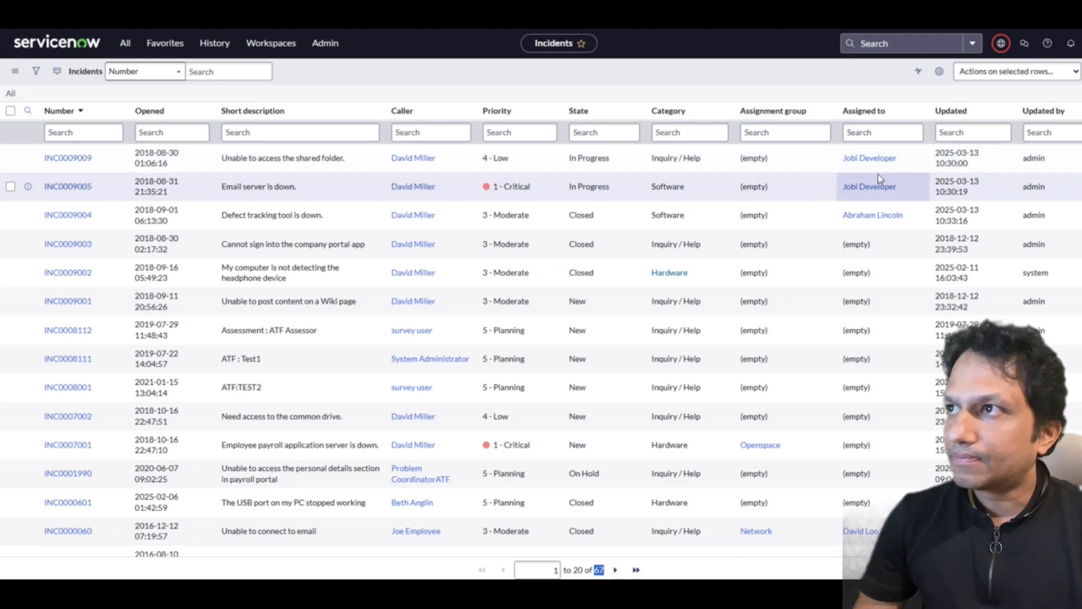
click(876, 159)
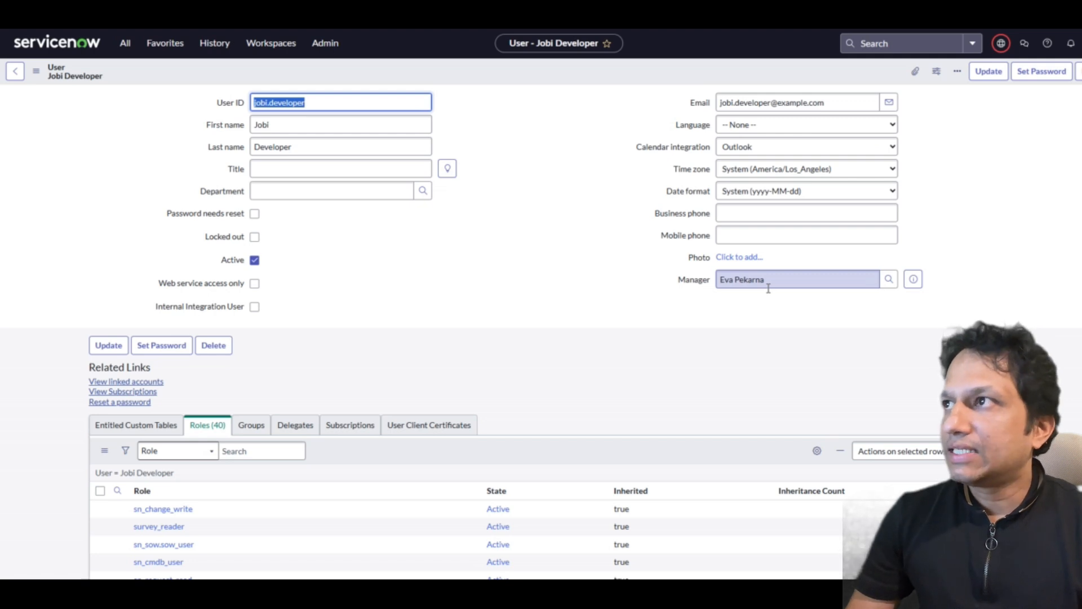
click(10, 82)
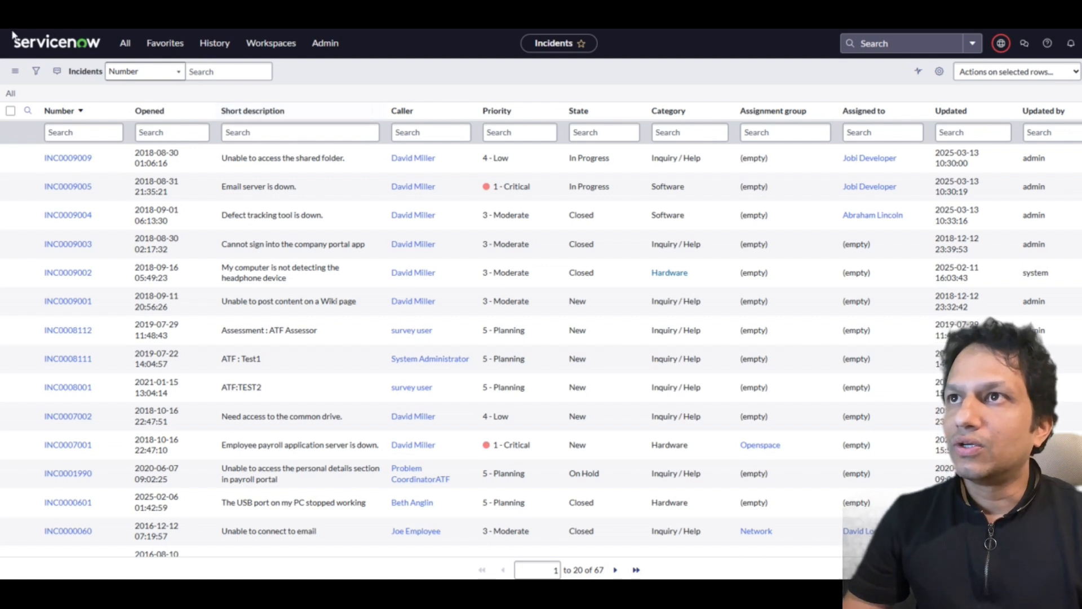
Filter the incident list to records where Assigned to is the assignee of INC0009009
click(36, 73)
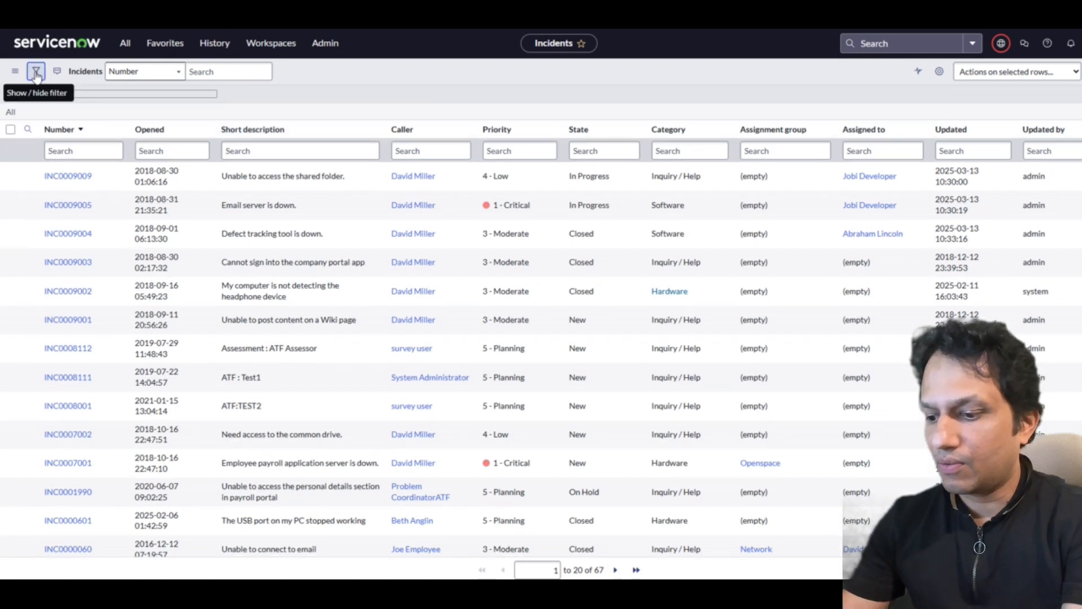
click(92, 129)
text(assign)
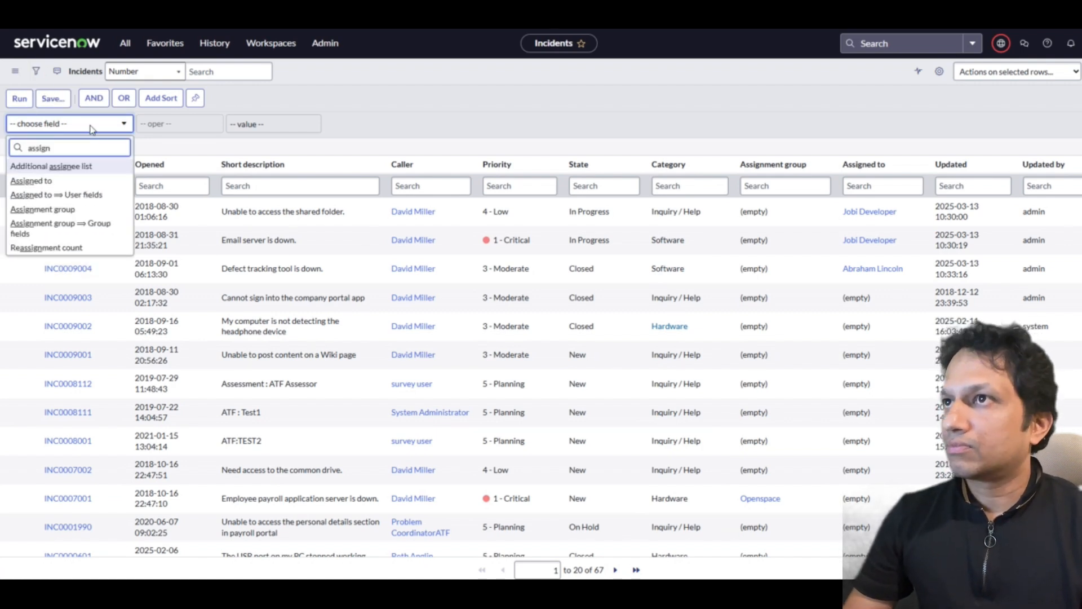
click(34, 183)
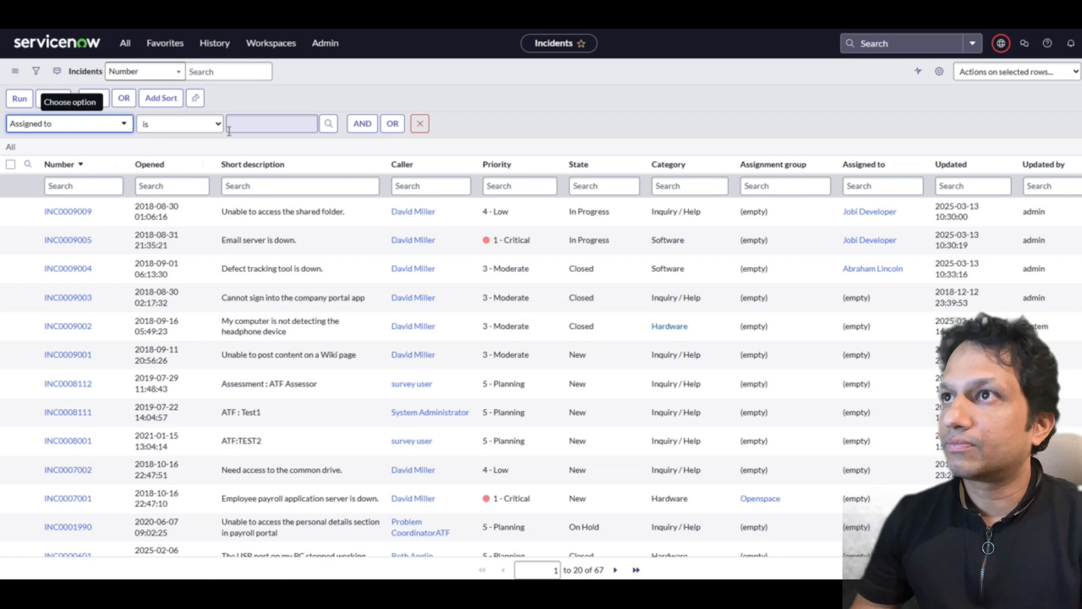
click(246, 127)
text(jobi)
click(250, 142)
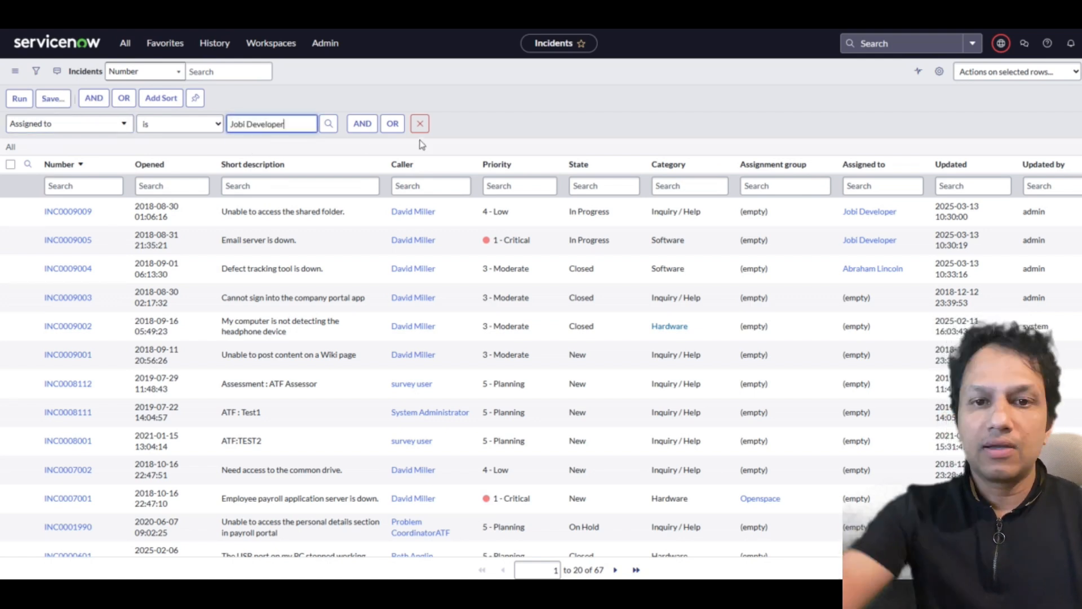
click(20, 100)
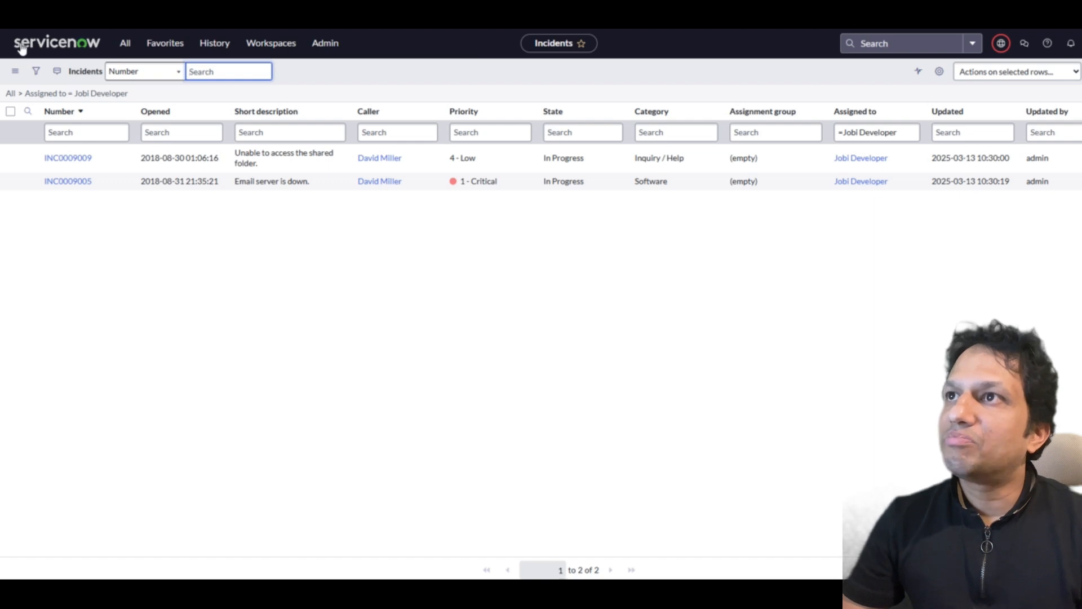
Reopen the filter conditions and jot down the assignee's full name followed by "manager" in a Notepad note, leaving it minimised
click(36, 72)
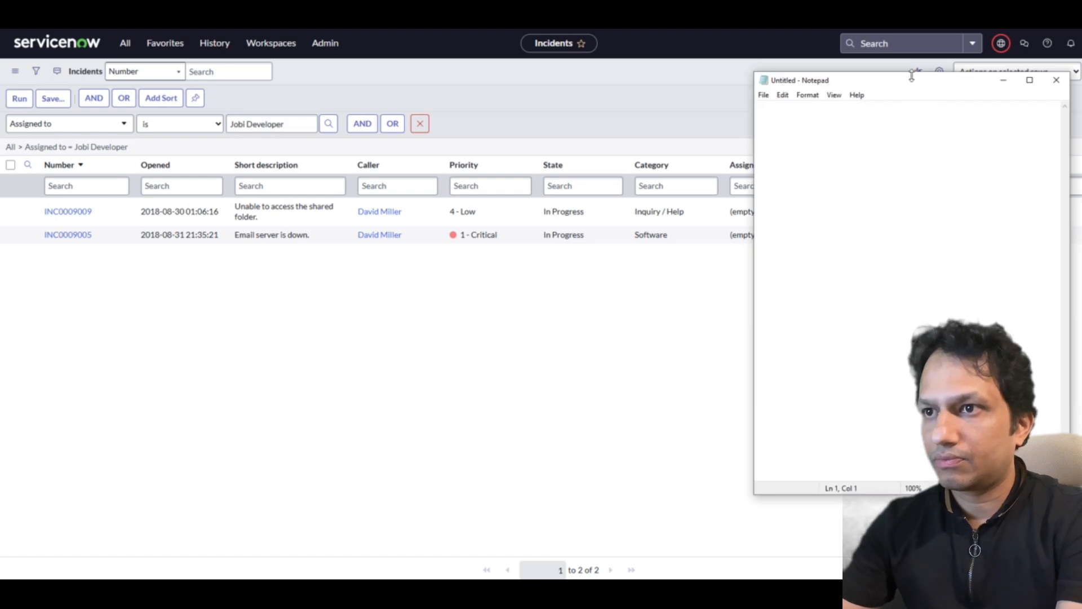
drag(913, 73, 589, 209)
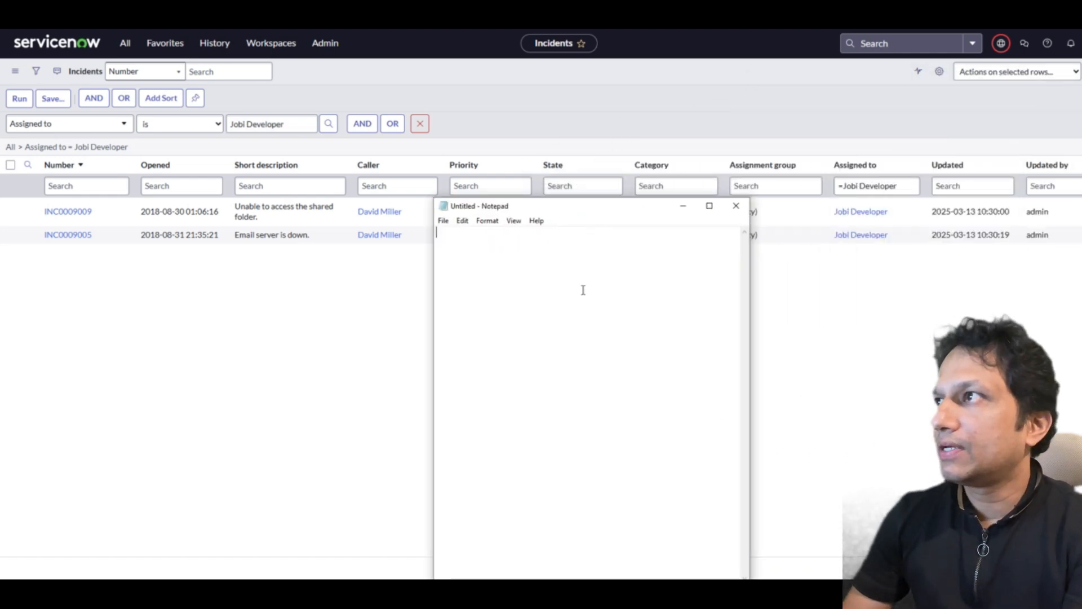
text(jobi)
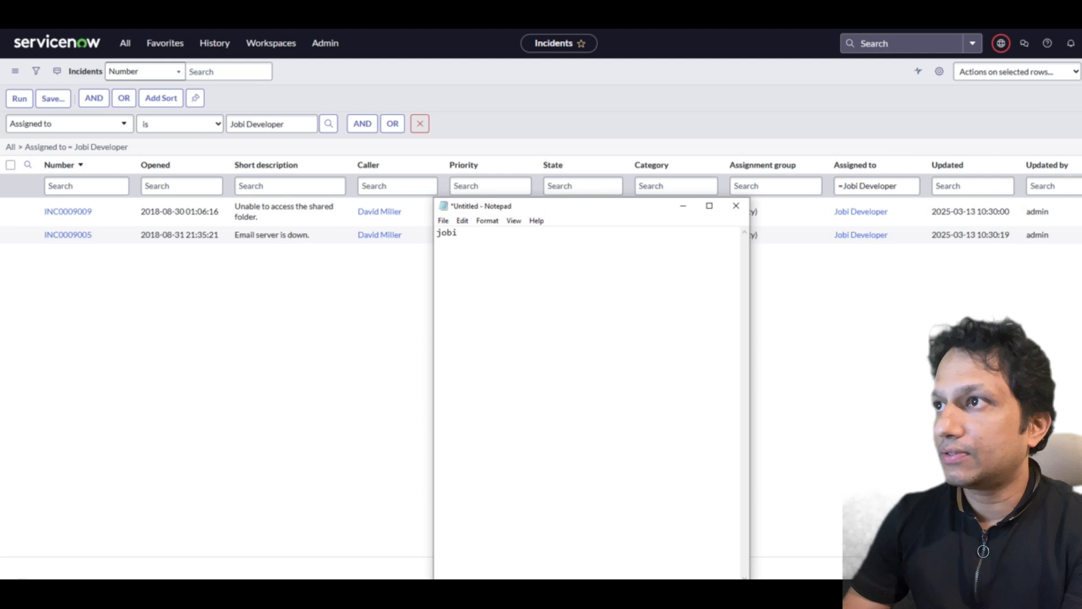
text( Developer)
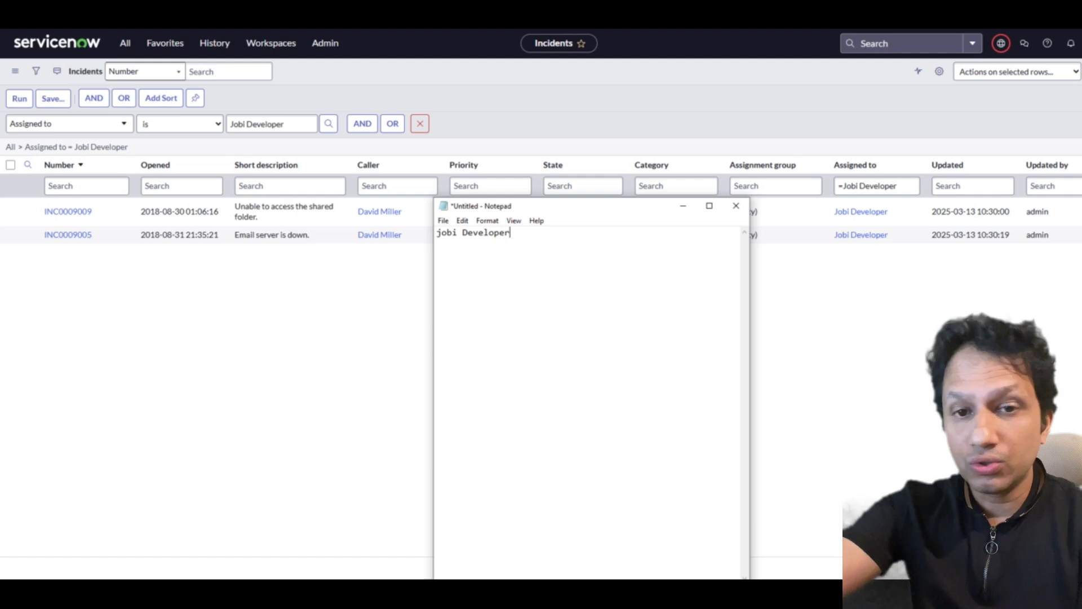
text(manager)
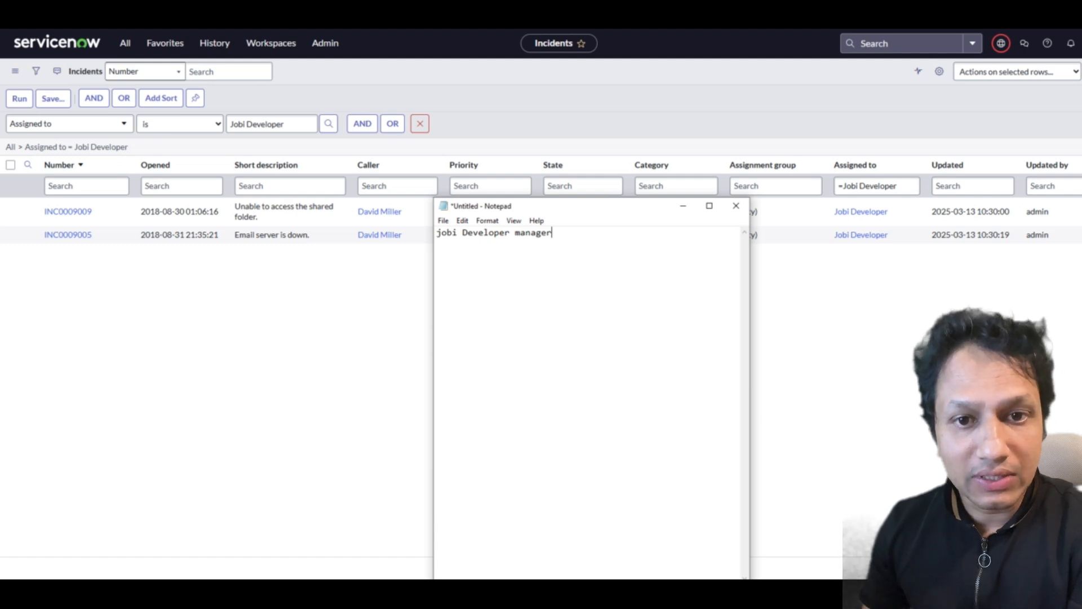
key(Left)
key(Left)
key(Left)
key(Left)
key(Left)
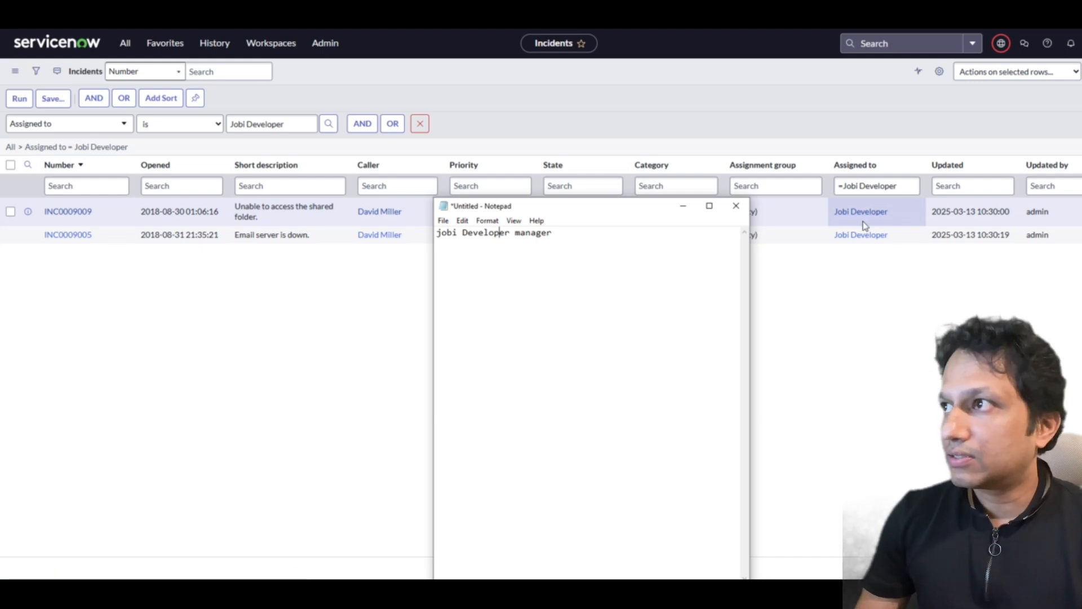
click(683, 206)
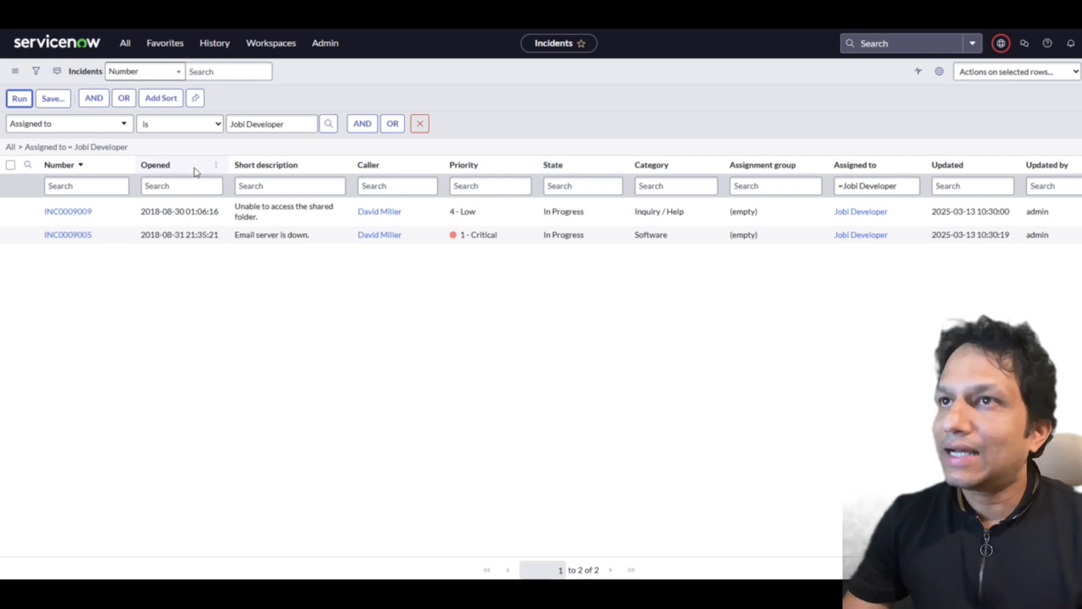
click(125, 127)
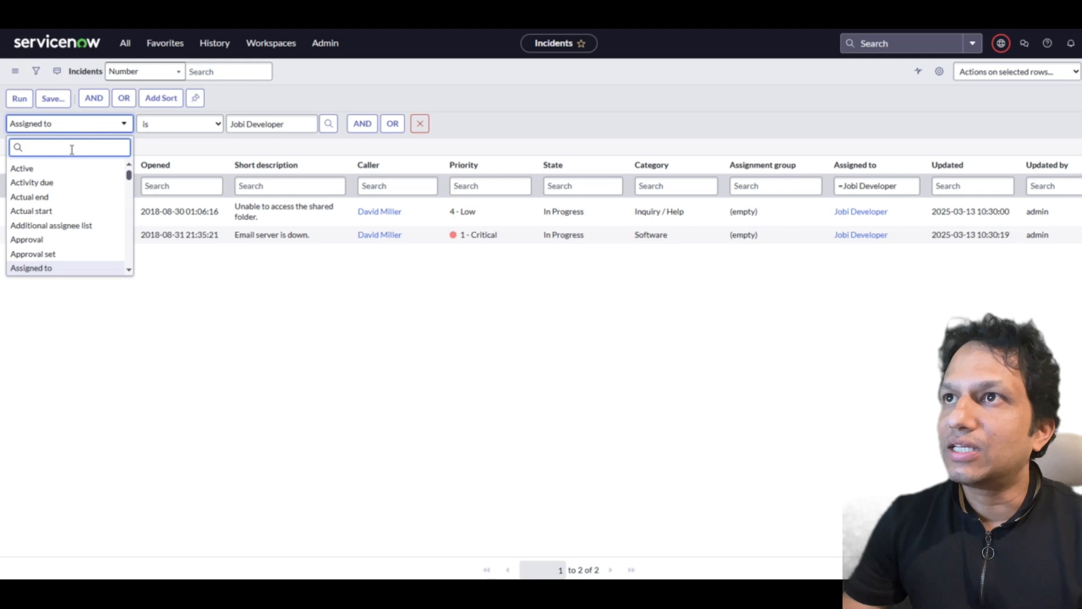
text(assign)
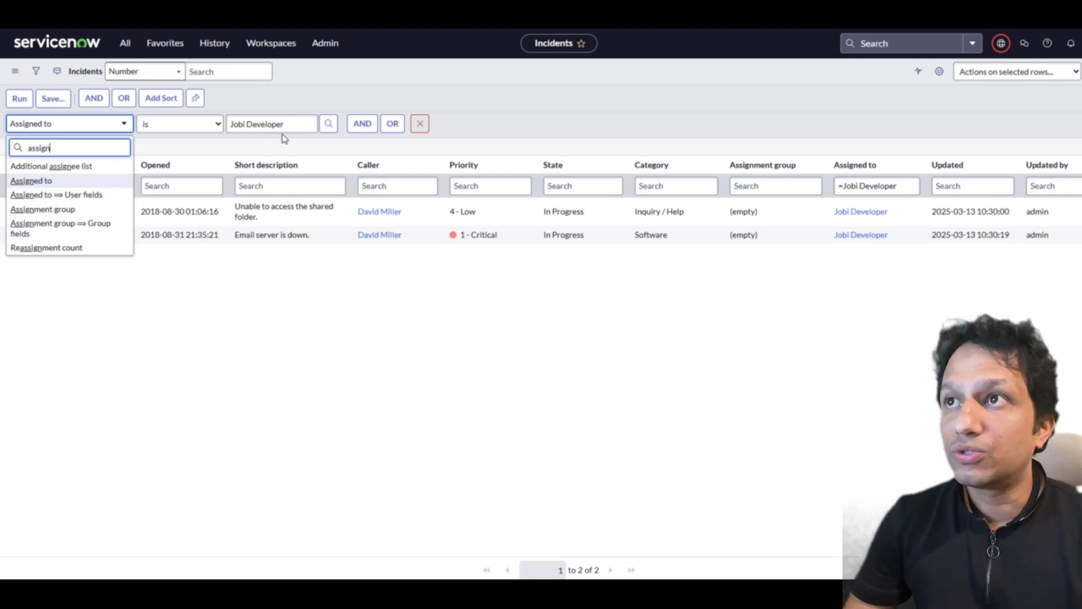
click(83, 197)
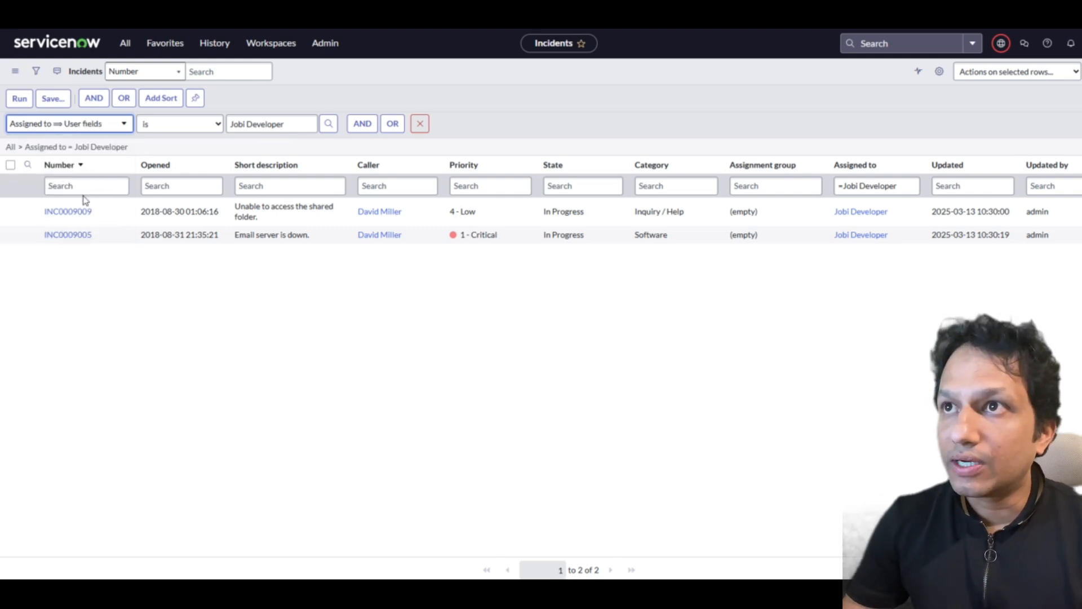
Dot-walk from Assigned to into its User fields and choose Manager as the filter field on the unfiltered incident list
click(77, 128)
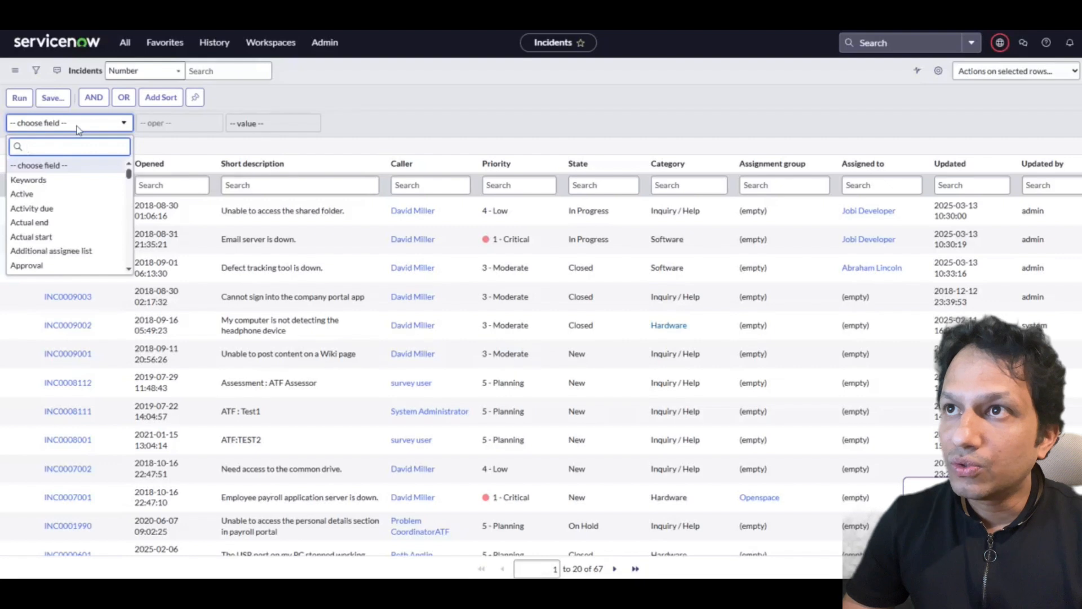
text(assign)
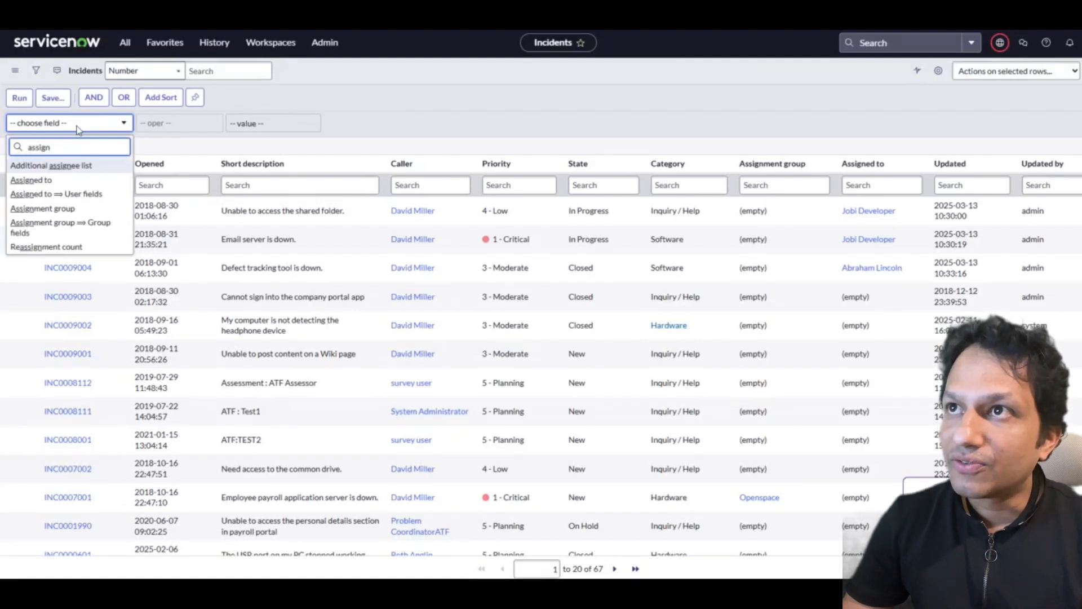
click(105, 199)
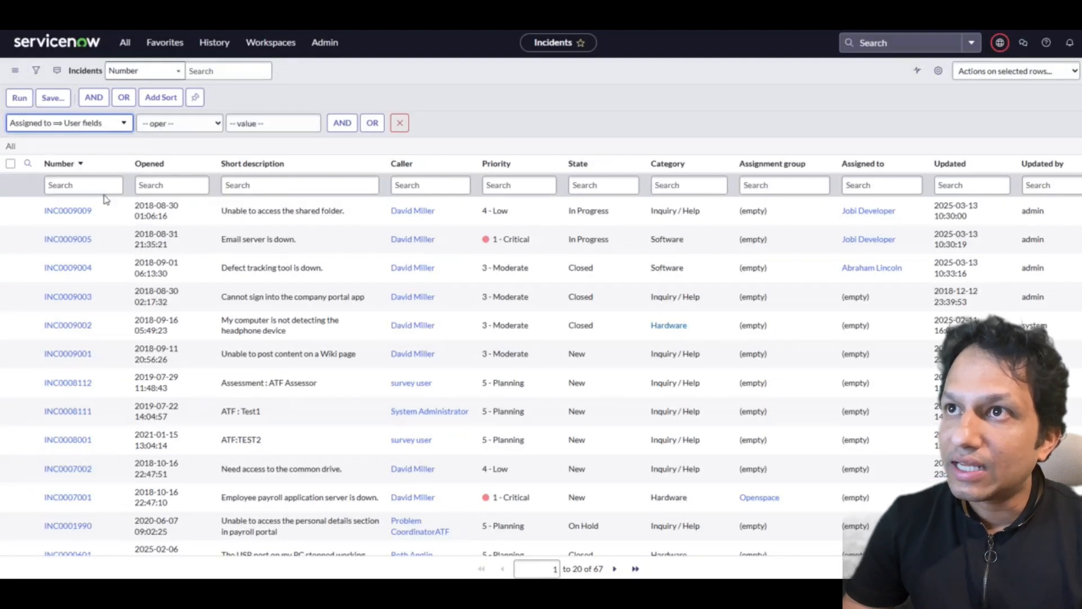
click(124, 124)
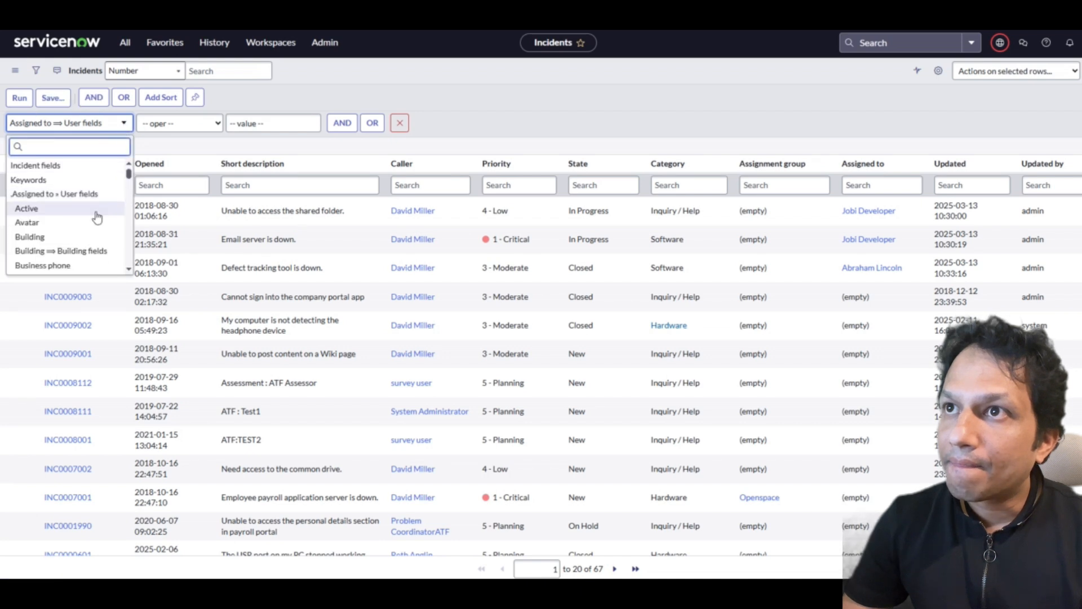
scroll(89, 216, down, 5)
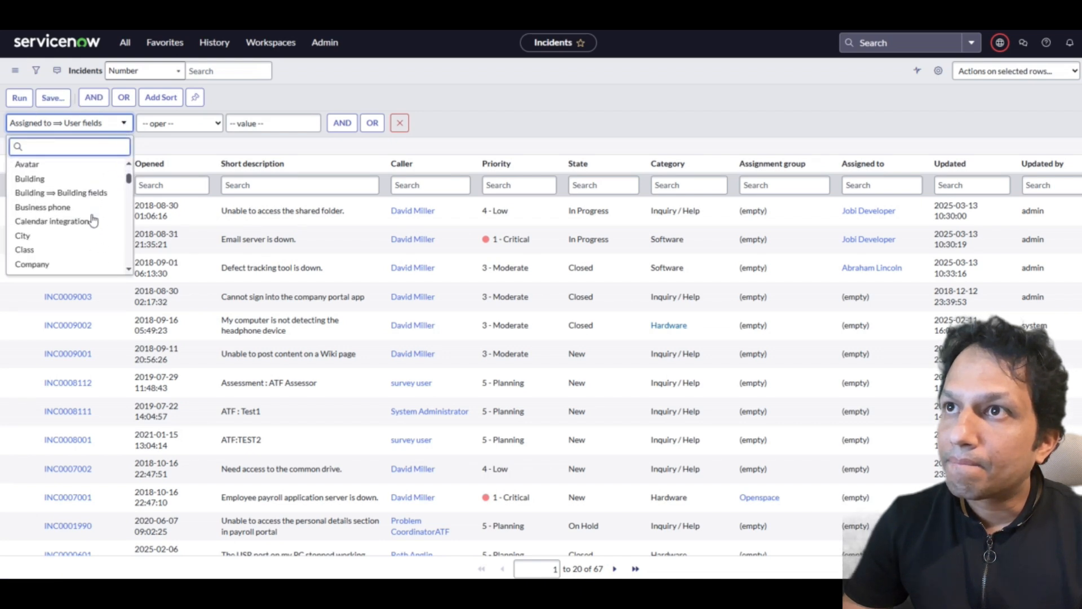
scroll(93, 221, down, 2)
scroll(93, 219, down, 6)
scroll(94, 220, down, 7)
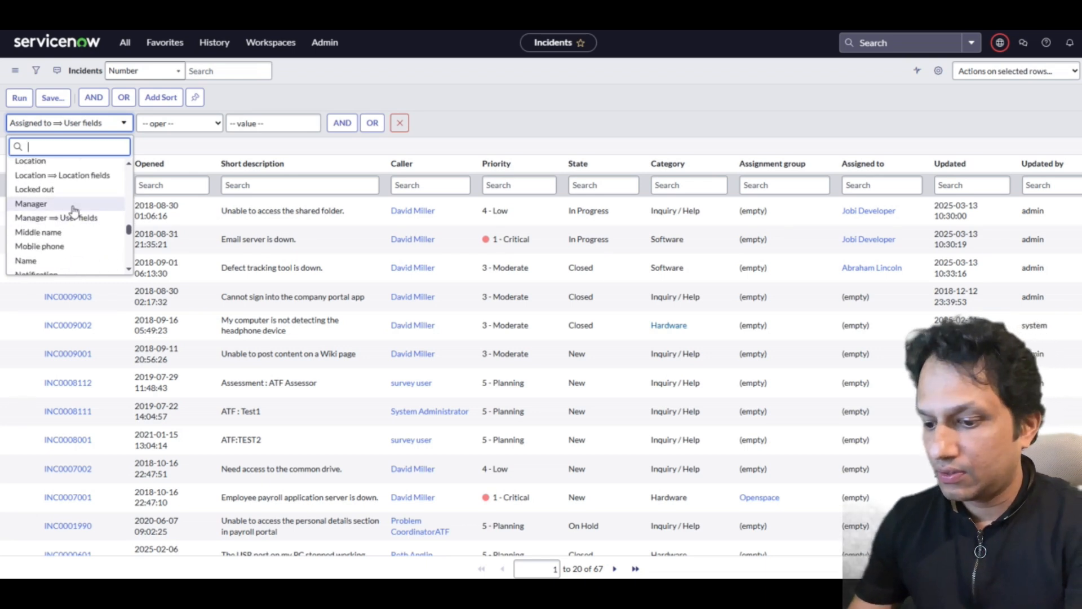
click(73, 206)
Set the Manager condition to the full name of the assignee's manager and run the filter
click(297, 122)
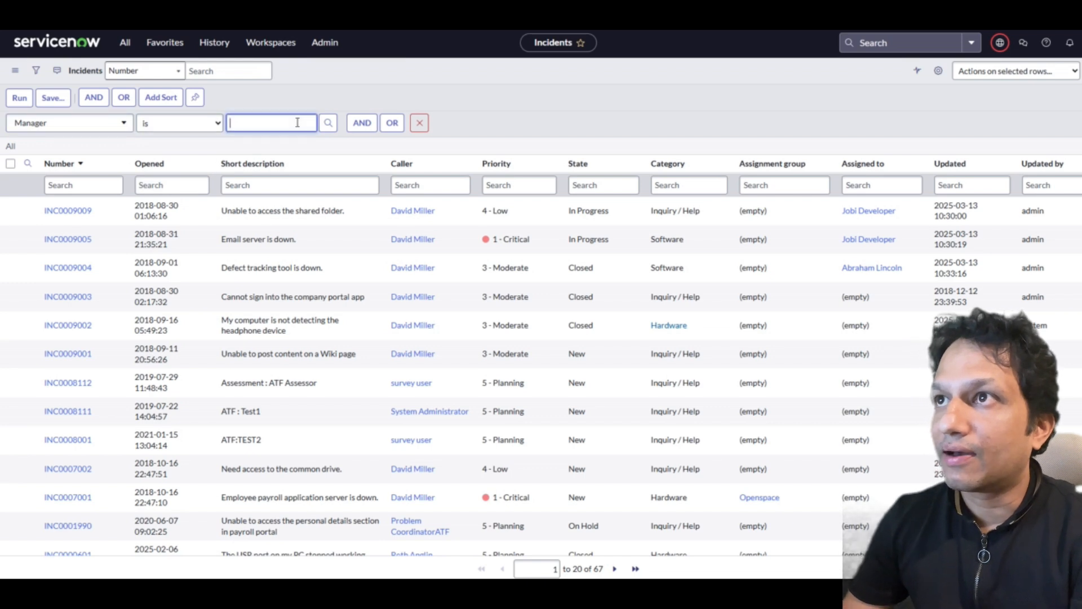
text(eva)
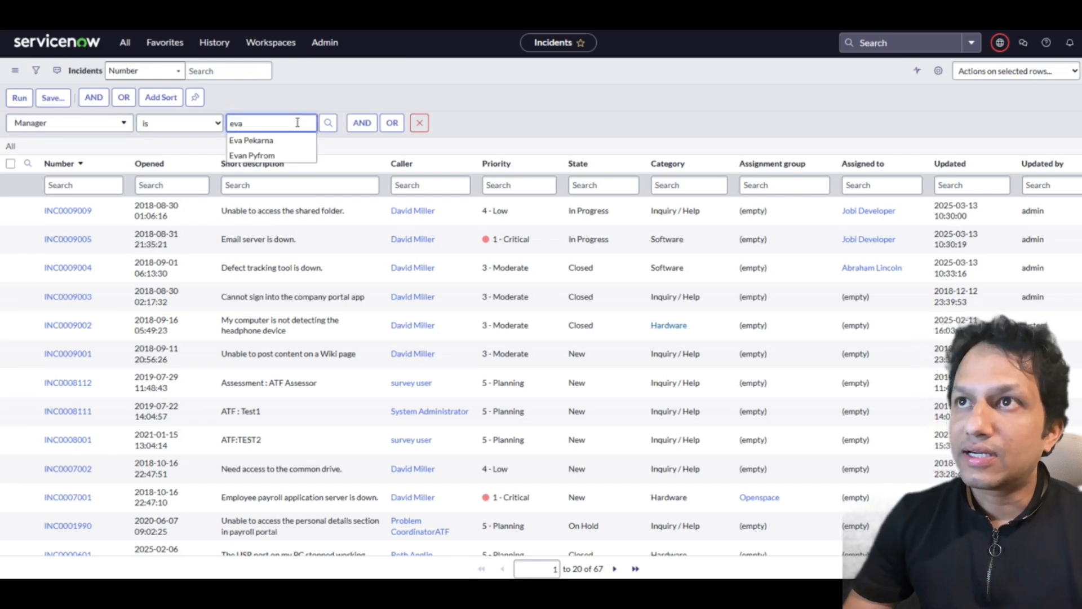
click(282, 140)
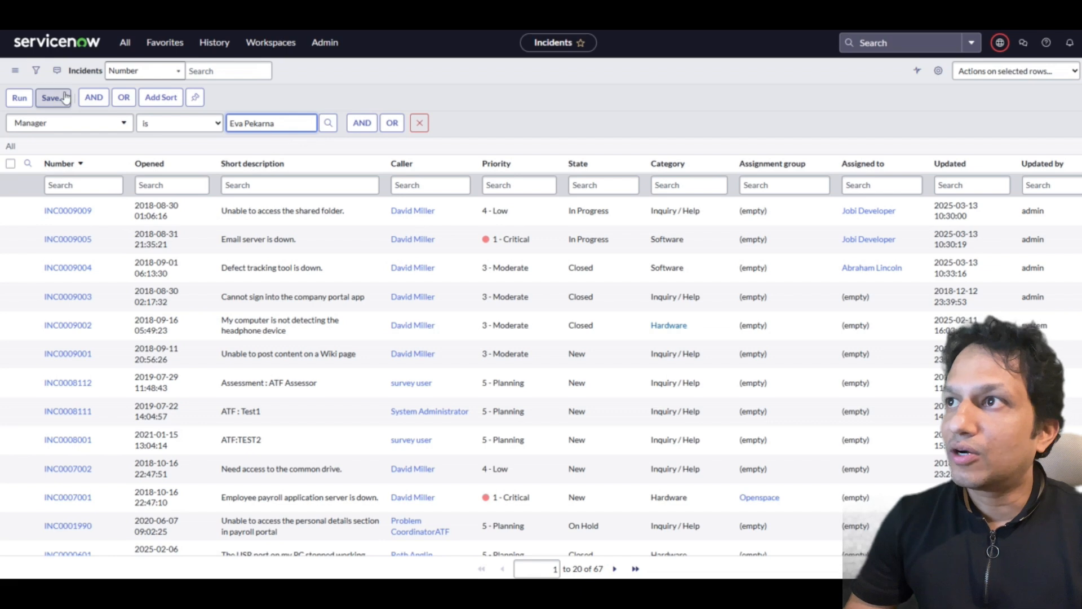
click(19, 97)
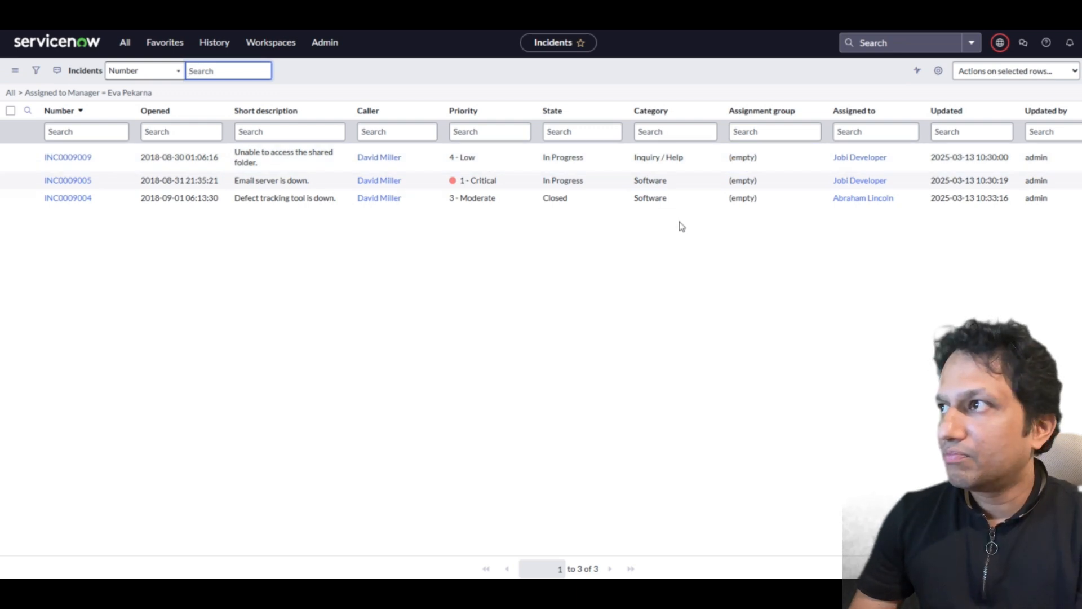
Open the user record of the assignee on INC0009004 to check their manager
click(865, 200)
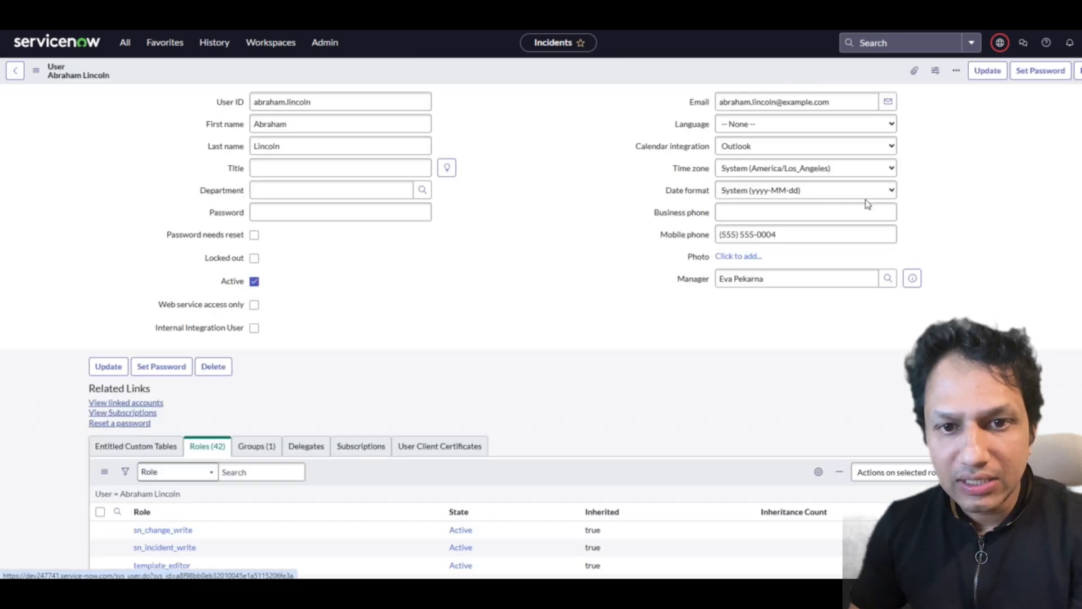